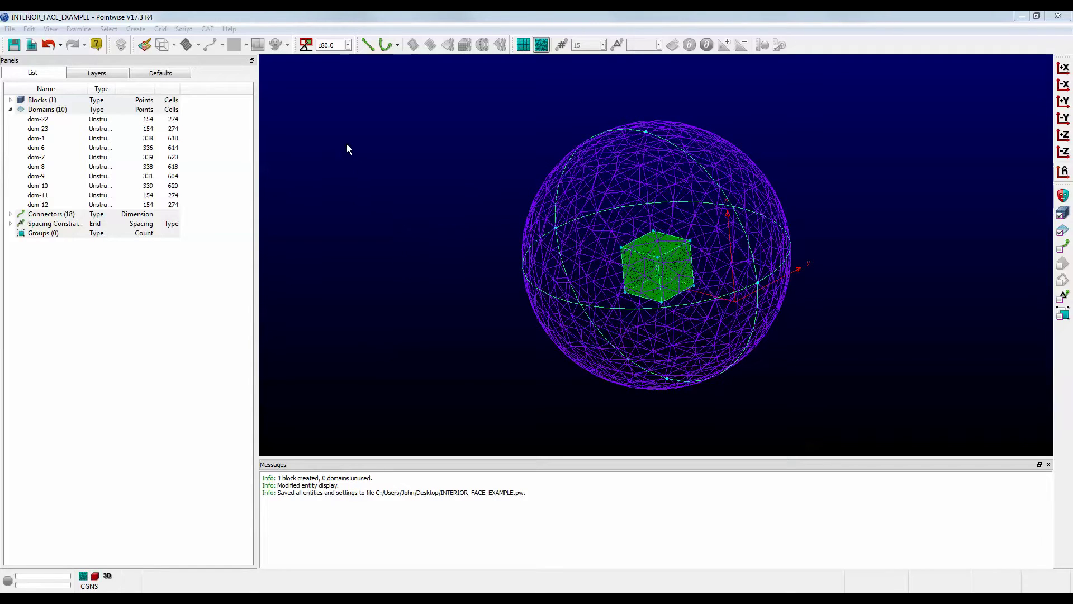
Step: Open the Create menu over the sphere mesh with its interior cube
left_click(136, 29)
mouse_move(167, 84)
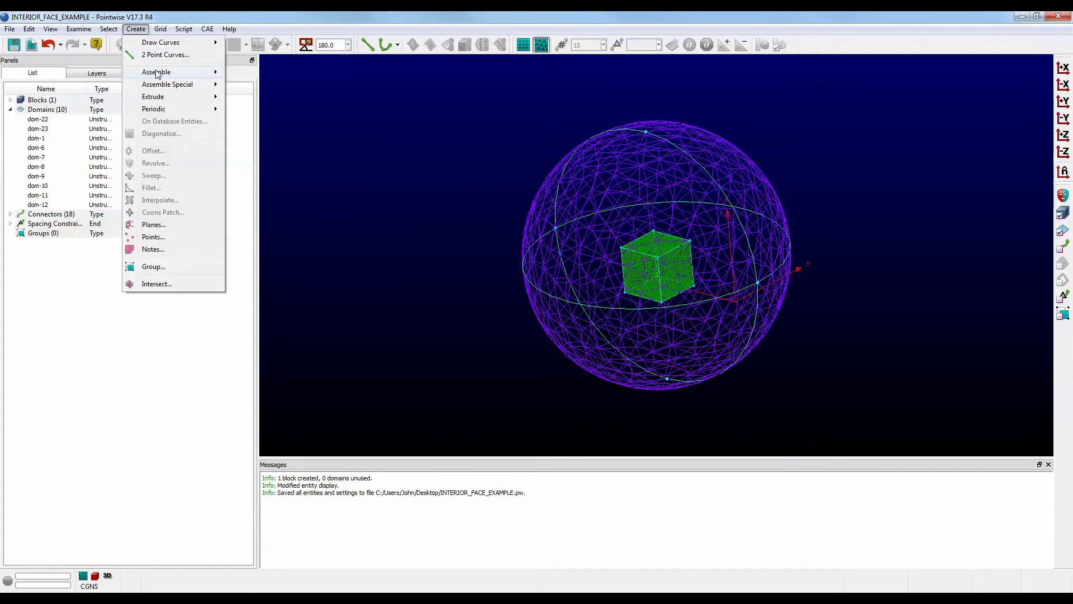
Step: Start a manual block assembly and save the four adjacent sphere domains as its first face
left_click(274, 85)
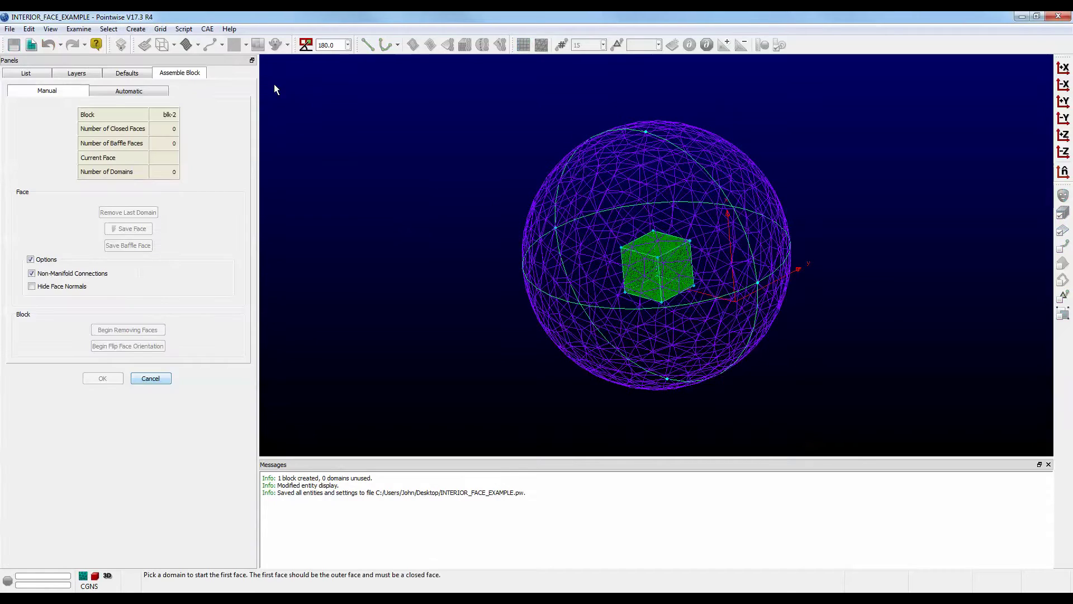
left_click(525, 212)
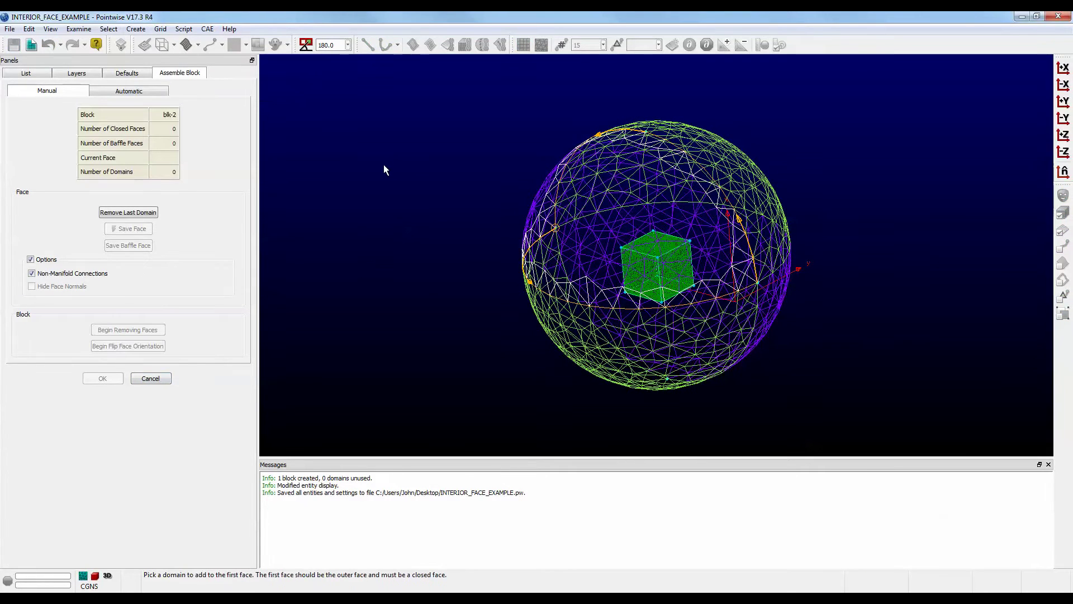
left_click(109, 29)
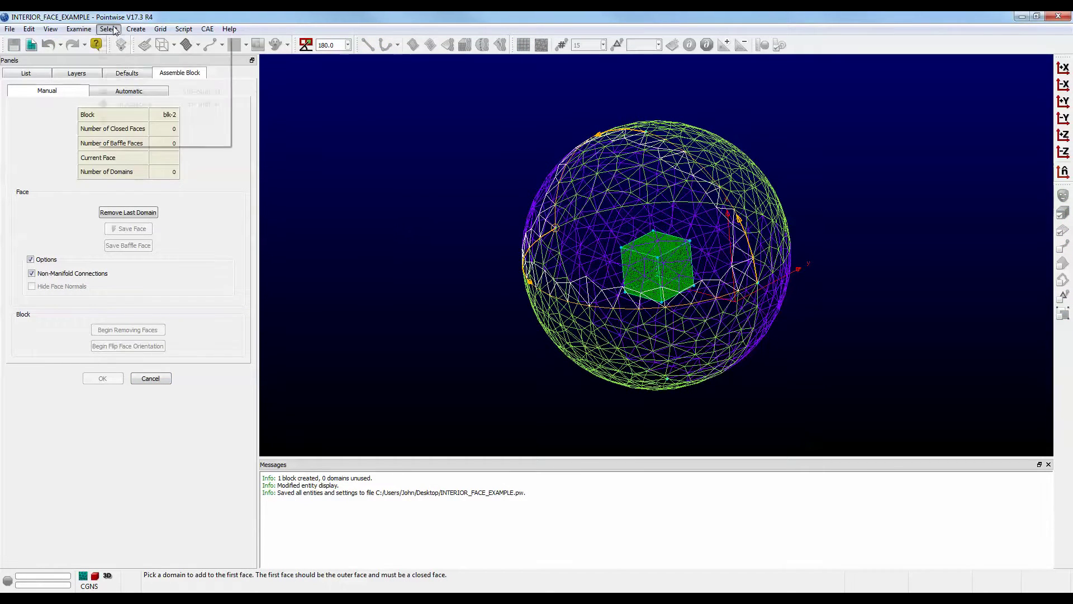
left_click(138, 105)
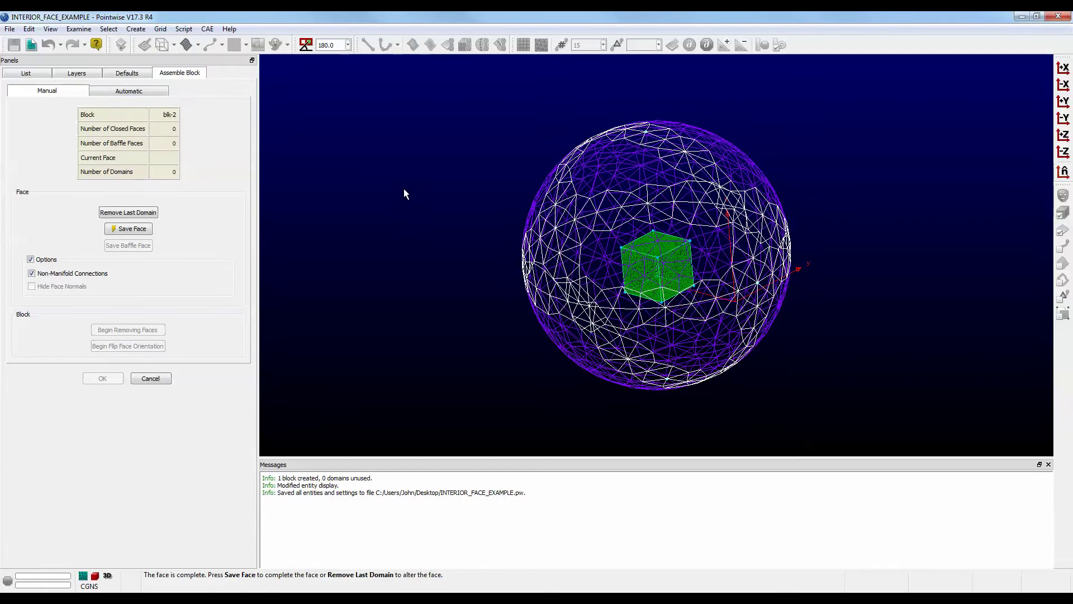
left_click(143, 233)
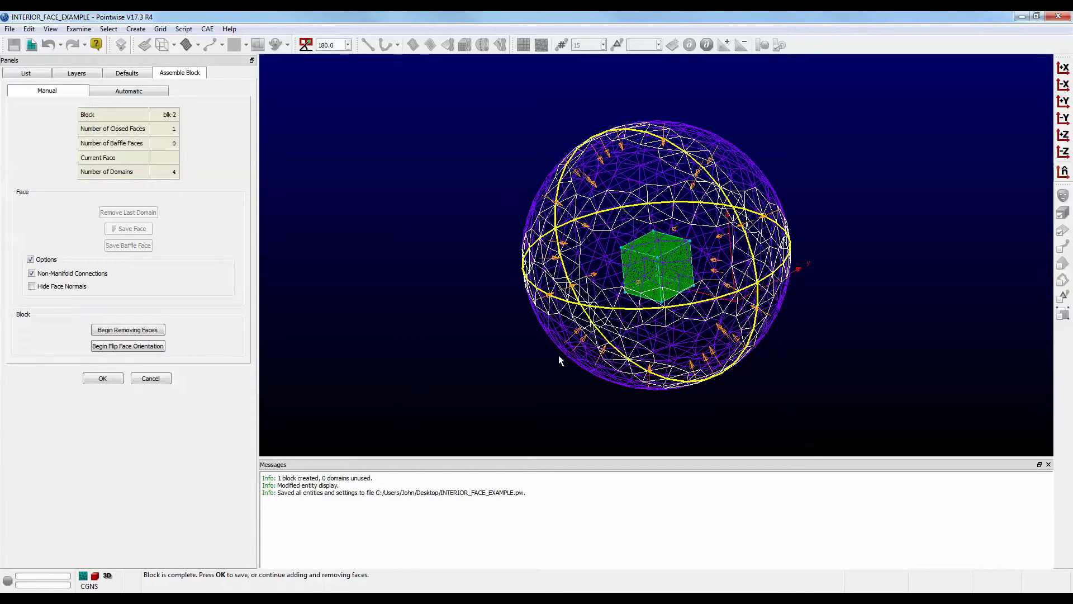
Step: Save the cube's six adjacent domains as the block's second closed face
left_click(666, 268)
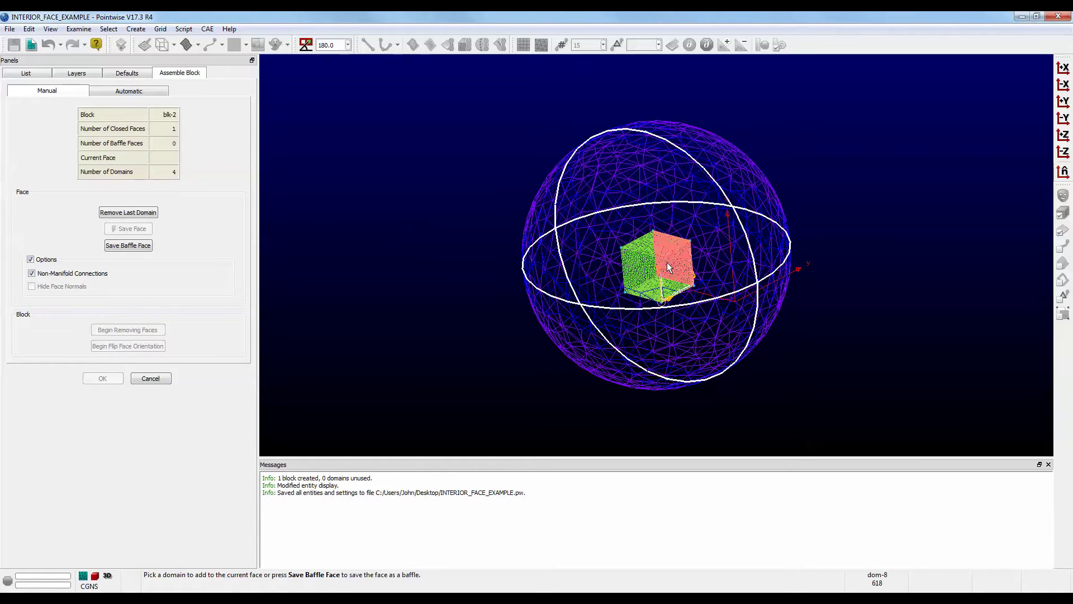
left_click(108, 28)
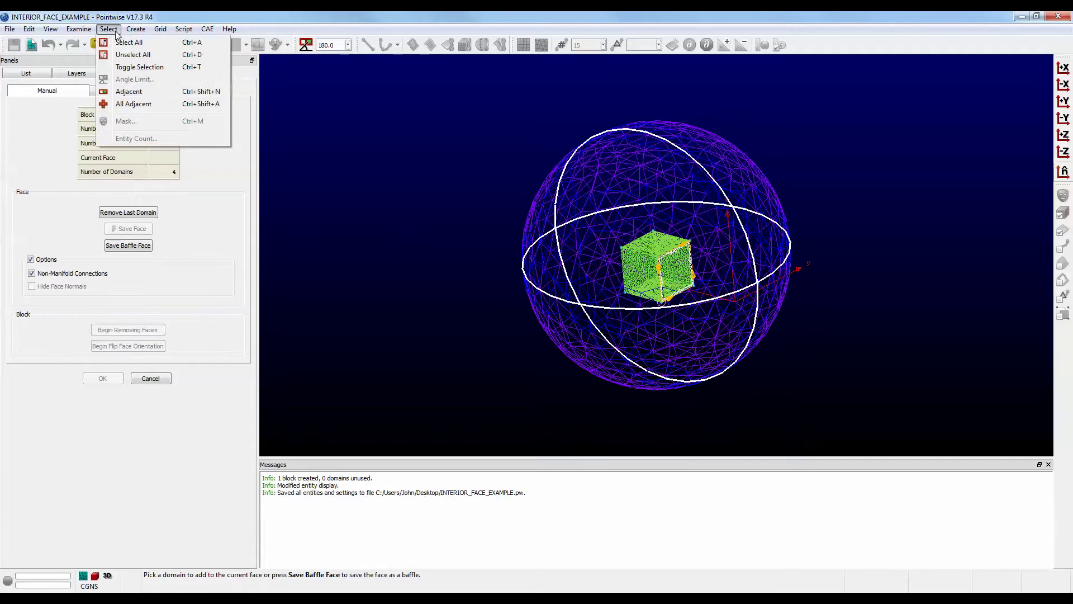
left_click(135, 104)
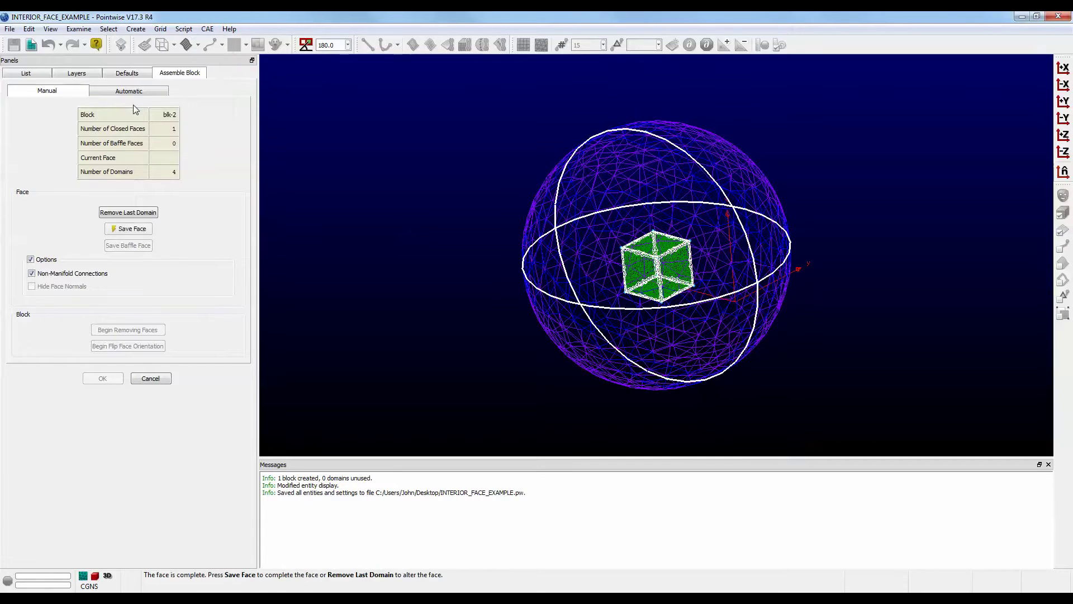
left_click(145, 227)
Step: Create the two-face block, inspect it in the log and viewport, then undo it
left_click(103, 379)
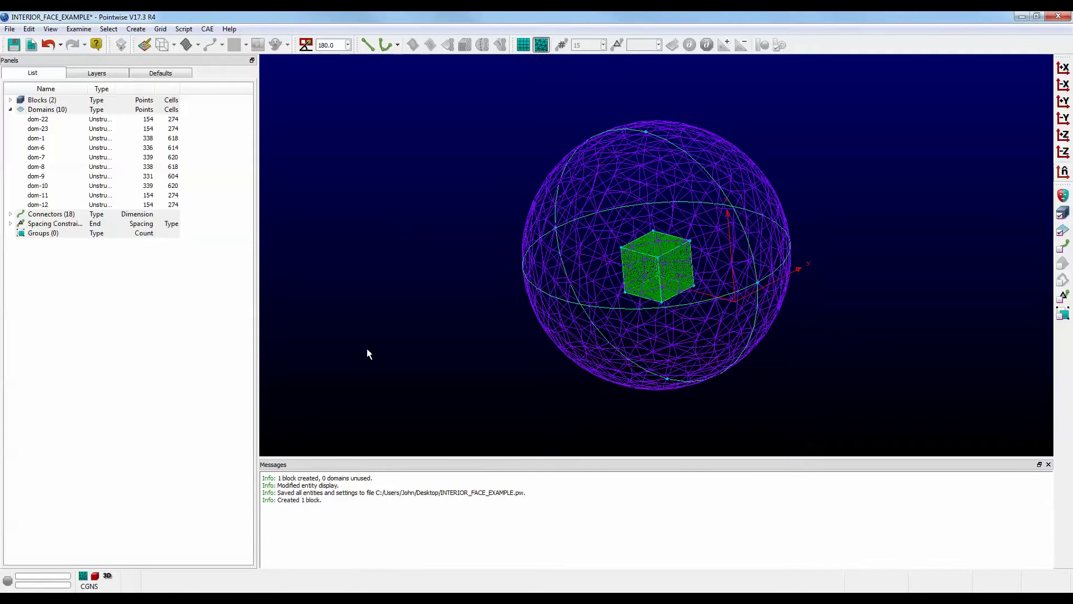
left_click_drag(322, 501, 277, 501)
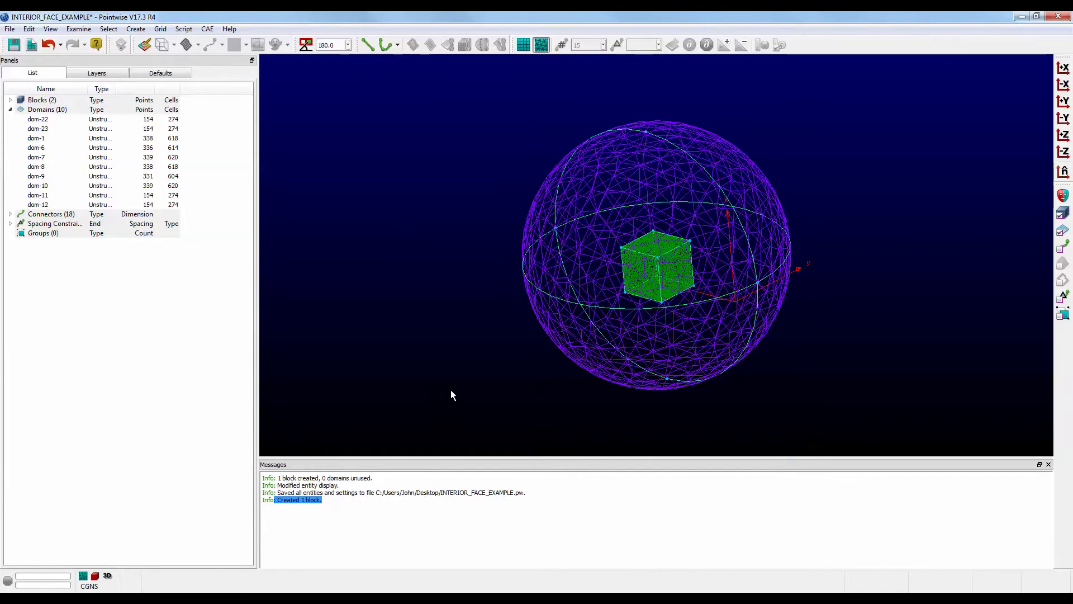
left_click(592, 308)
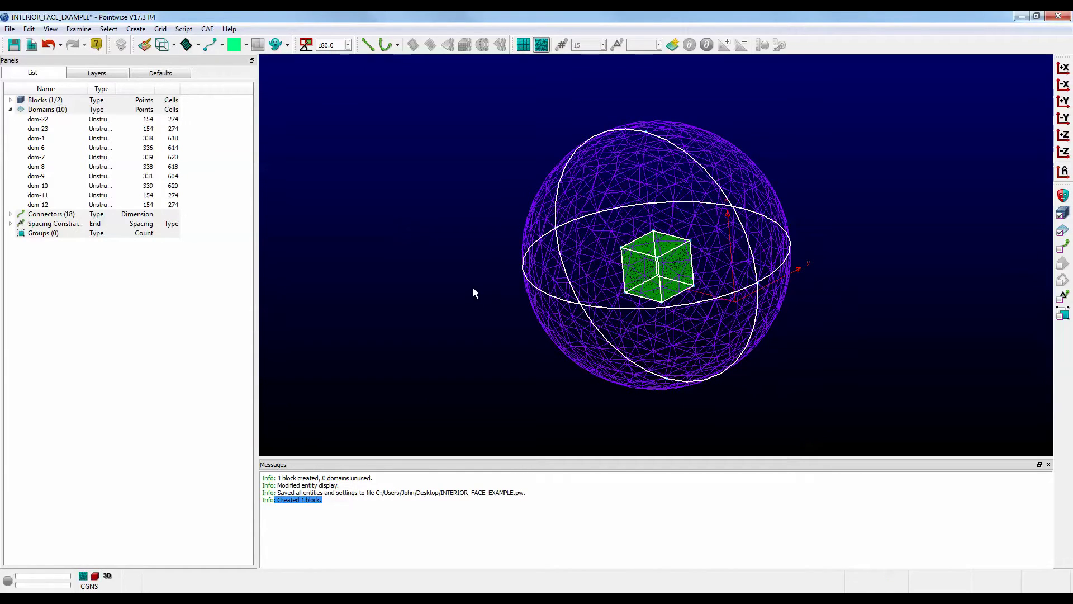
left_click(467, 233)
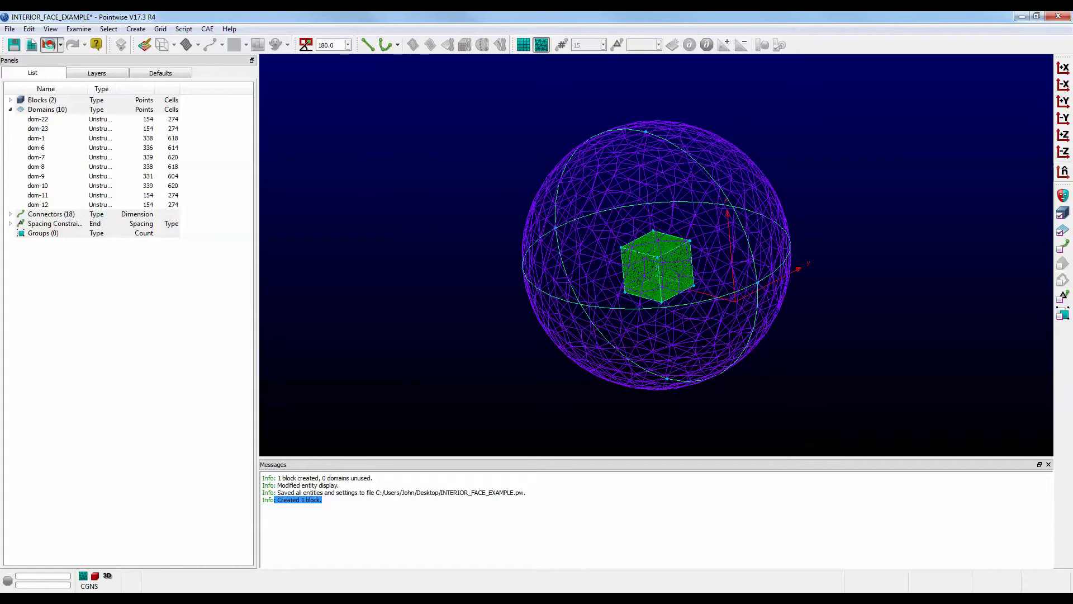
left_click(48, 44)
Step: Restart Assemble Block from the Create menu in automatic assembly mode
left_click(421, 535)
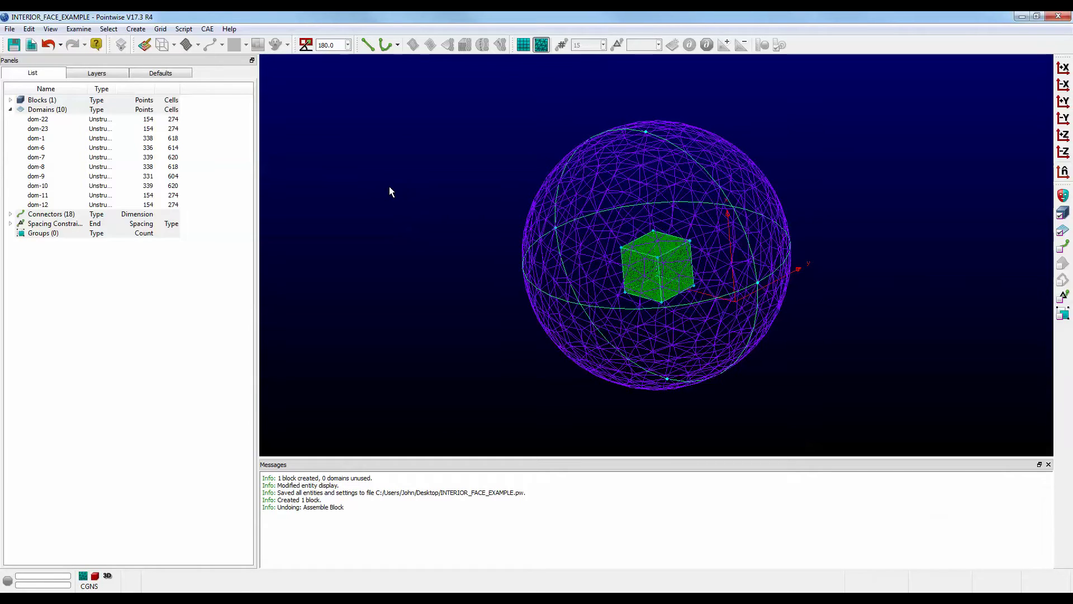
left_click(135, 28)
mouse_move(167, 84)
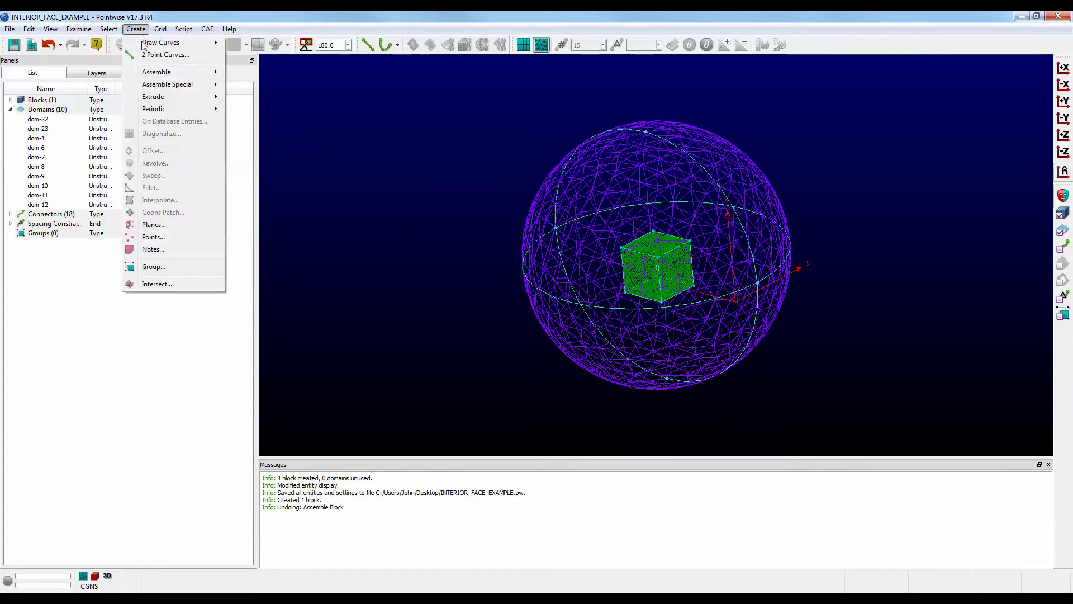
left_click(246, 84)
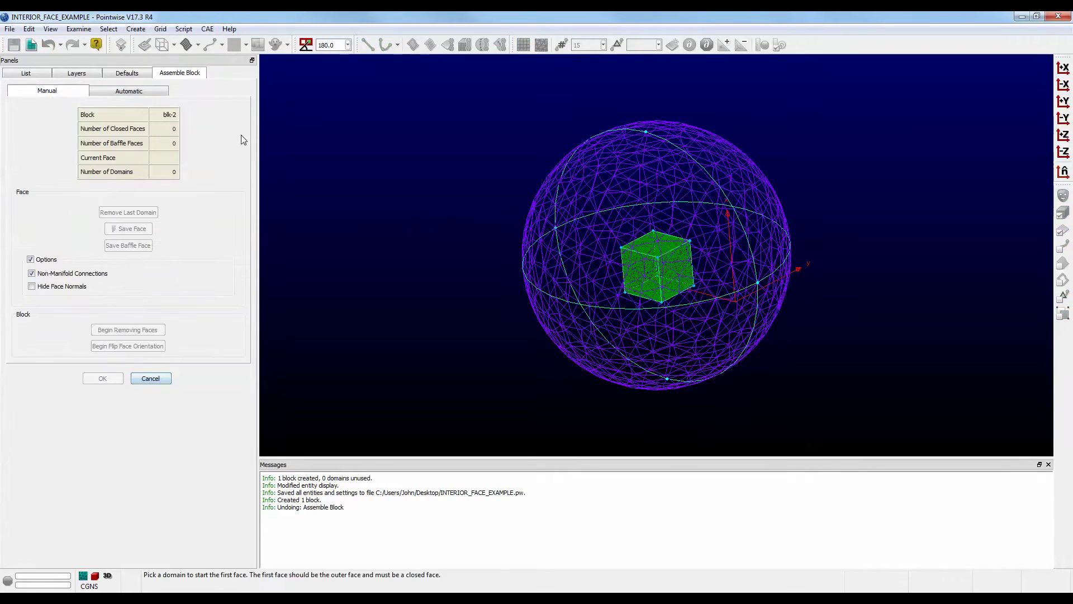
left_click(137, 94)
Step: Box-select all ten domains, auto-assemble the block faces, and accept the block
left_click_drag(473, 127, 843, 411)
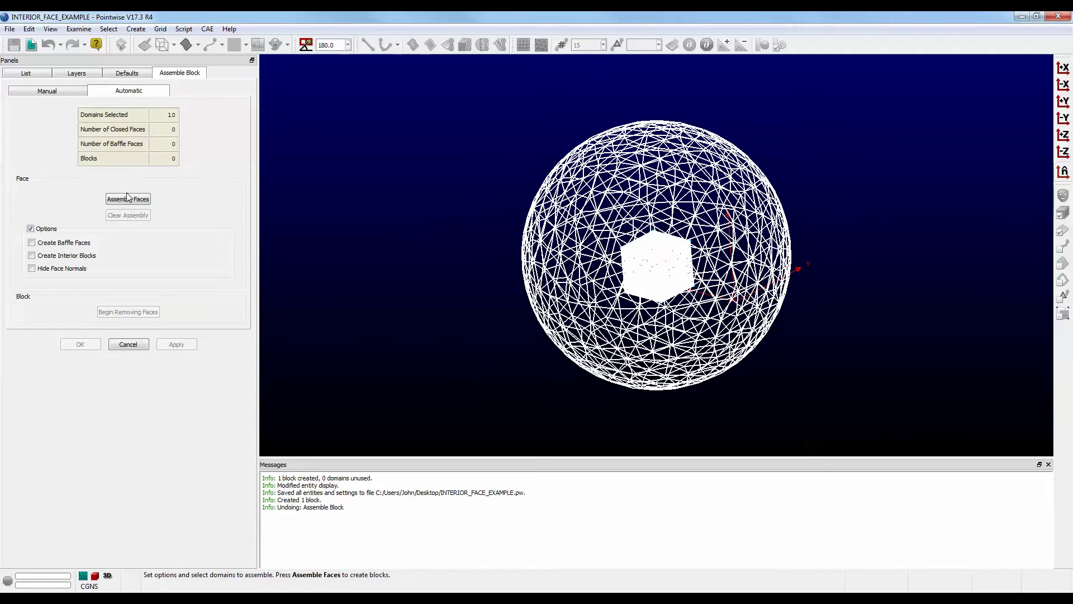
left_click(120, 201)
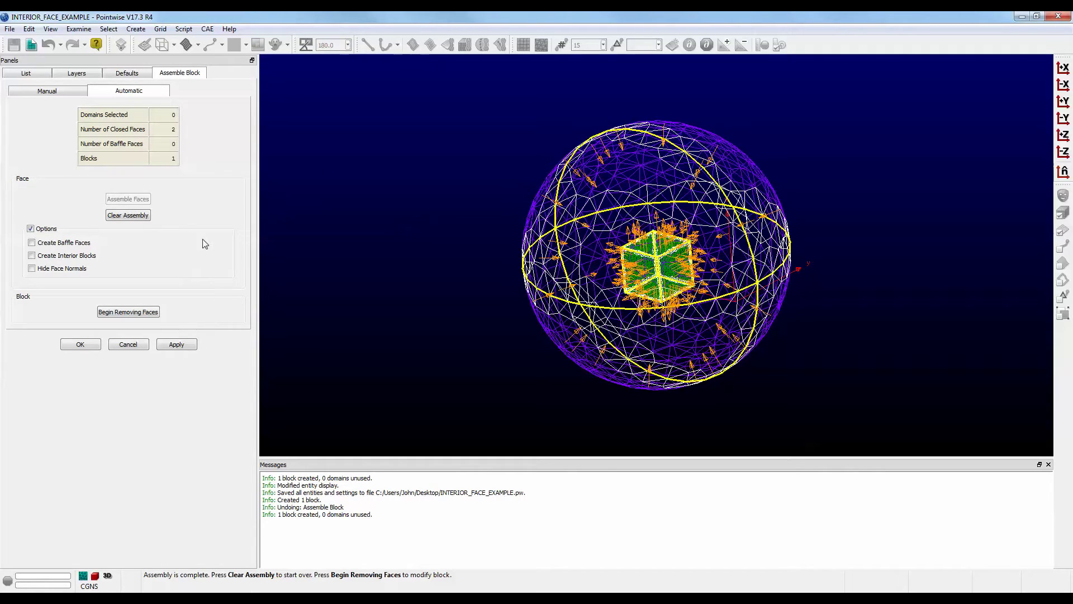
left_click(87, 345)
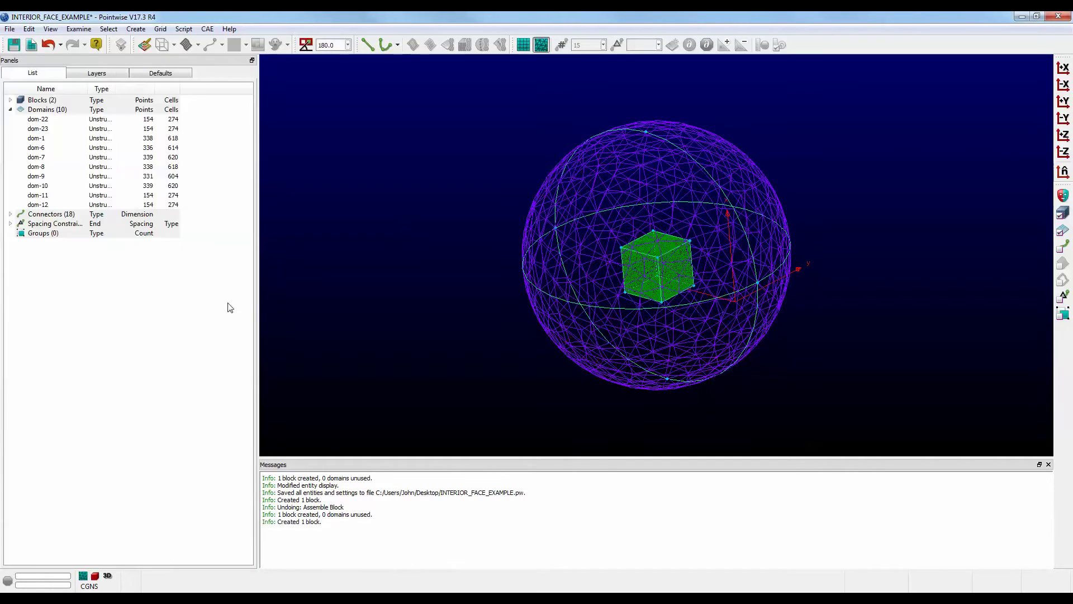
Step: Highlight the 'Created 1 block' log message and undo the automatic assembly
left_click_drag(323, 522, 276, 522)
left_click(48, 44)
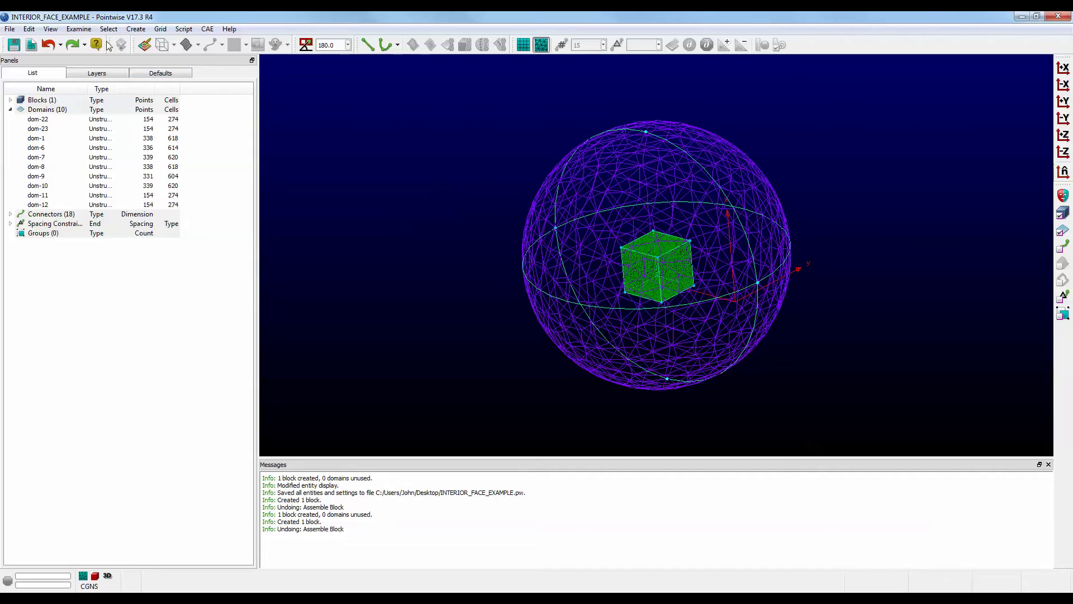
Step: Start a special block assembly from a hemisphere domain, switched to manual mode
left_click(135, 28)
mouse_move(167, 84)
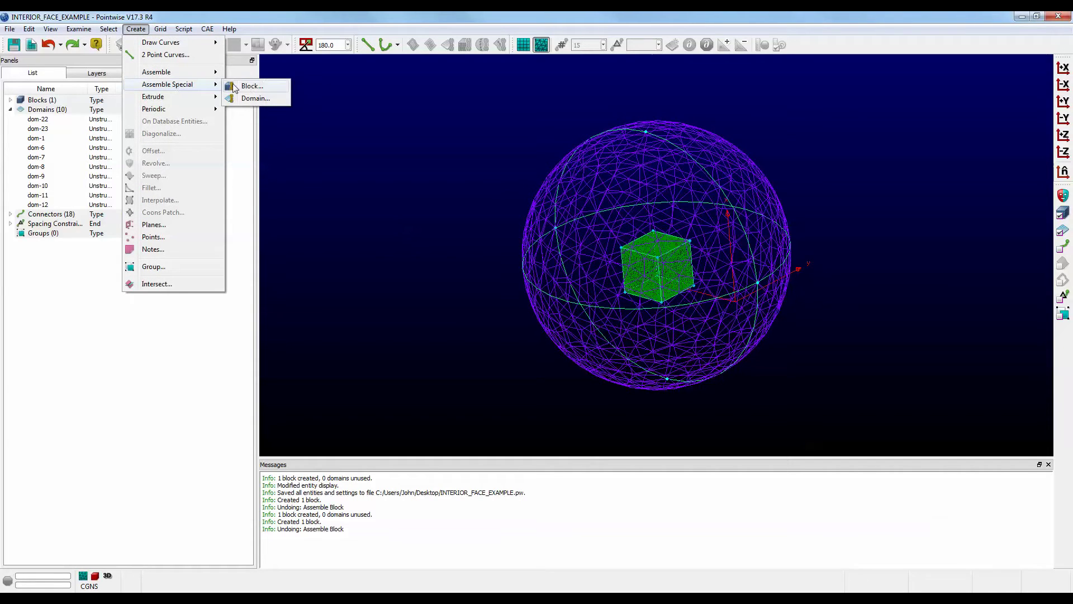
left_click(249, 87)
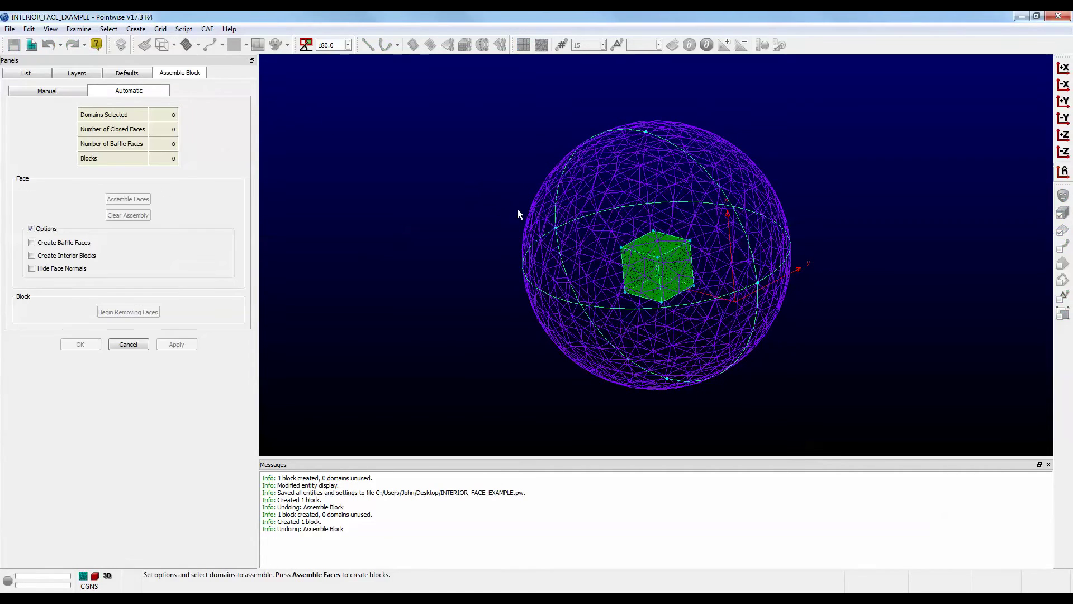
left_click(535, 217)
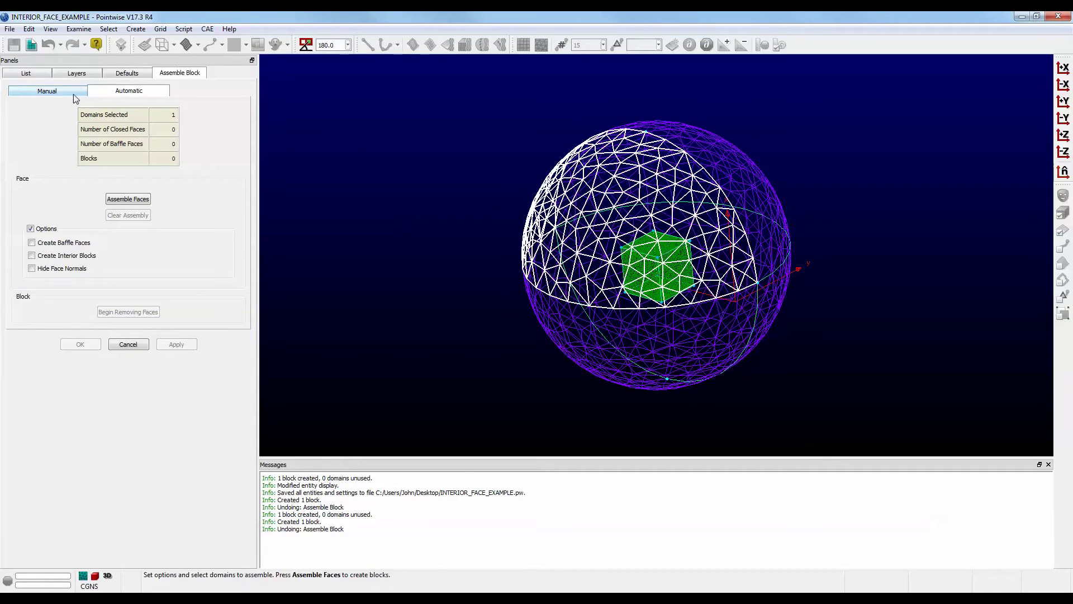
left_click(59, 91)
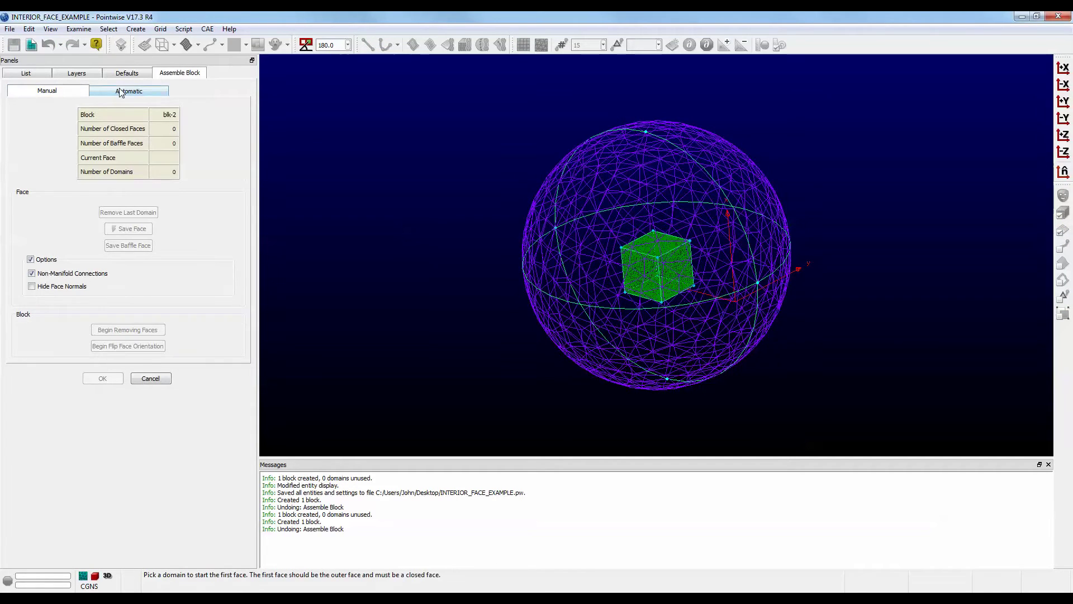
Step: Save the adjacent sphere domains as the outer face, create the block, and begin Add/Remove Faces
left_click(542, 227)
left_click(109, 30)
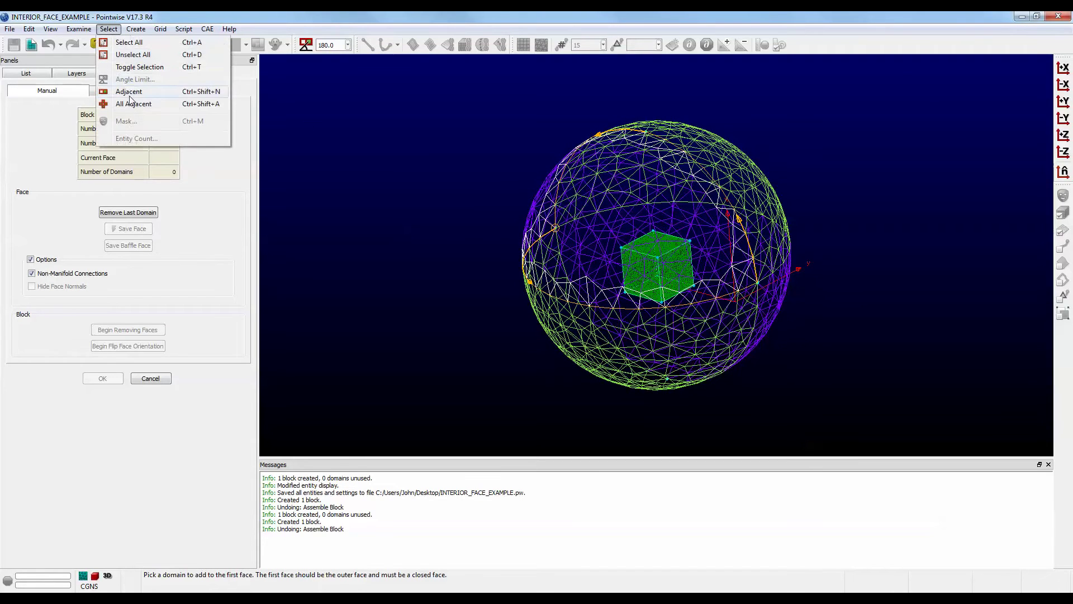
left_click(130, 104)
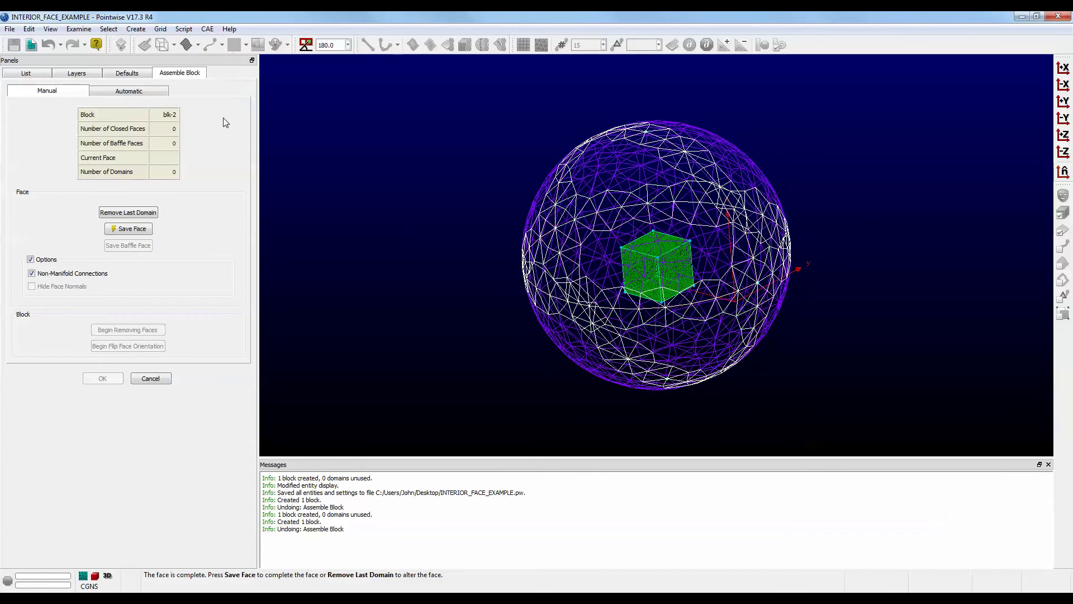
left_click(130, 228)
left_click(102, 380)
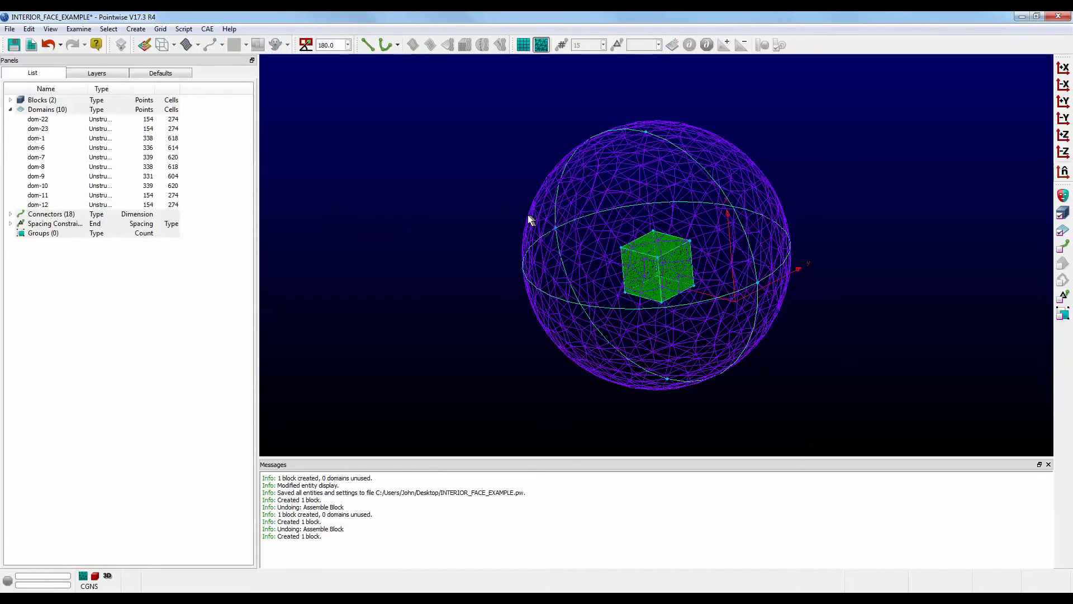
left_click(28, 28)
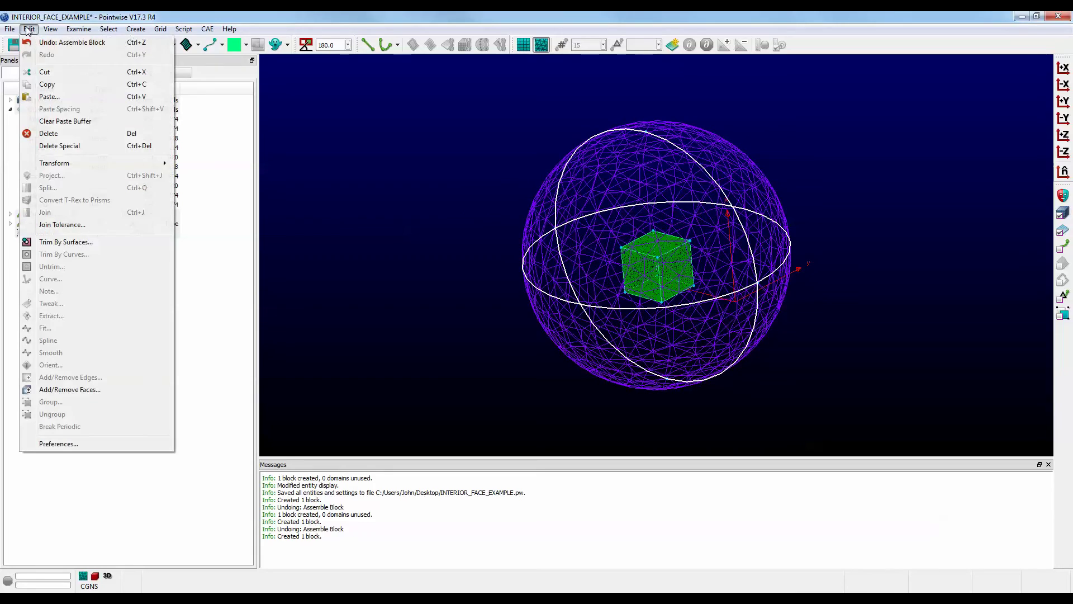
left_click(70, 389)
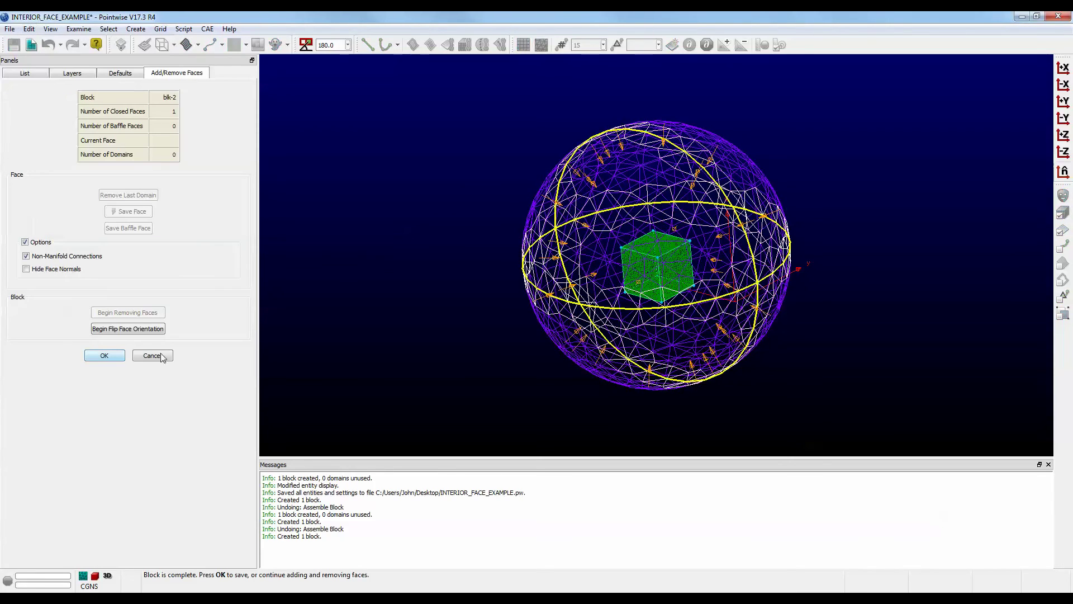
Step: Save the cube's adjacent domains to the sphere-bounded block as a closed interior face
left_click(669, 263)
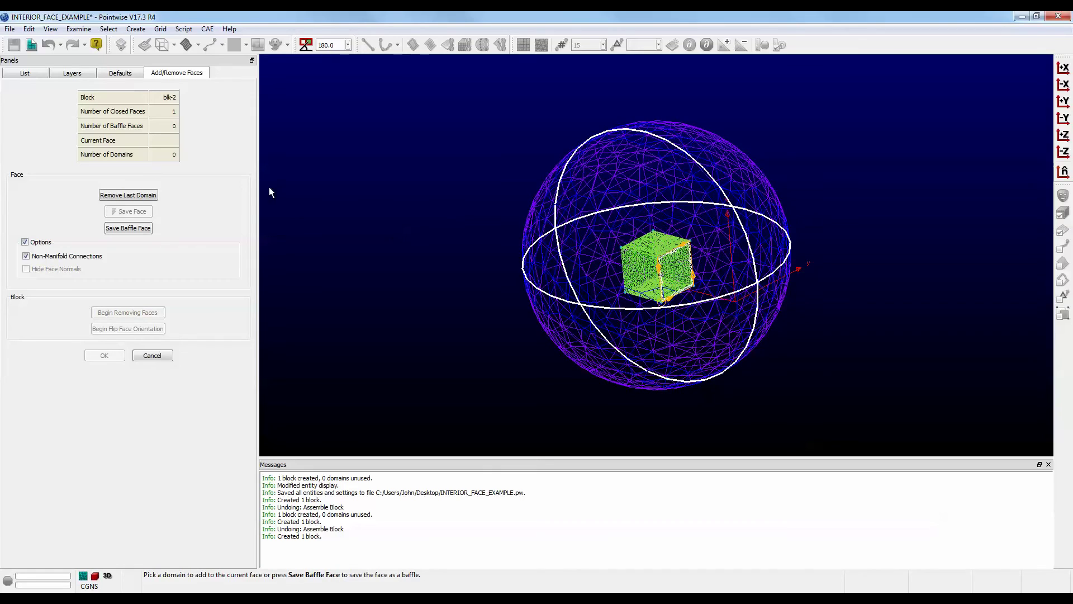
left_click(109, 28)
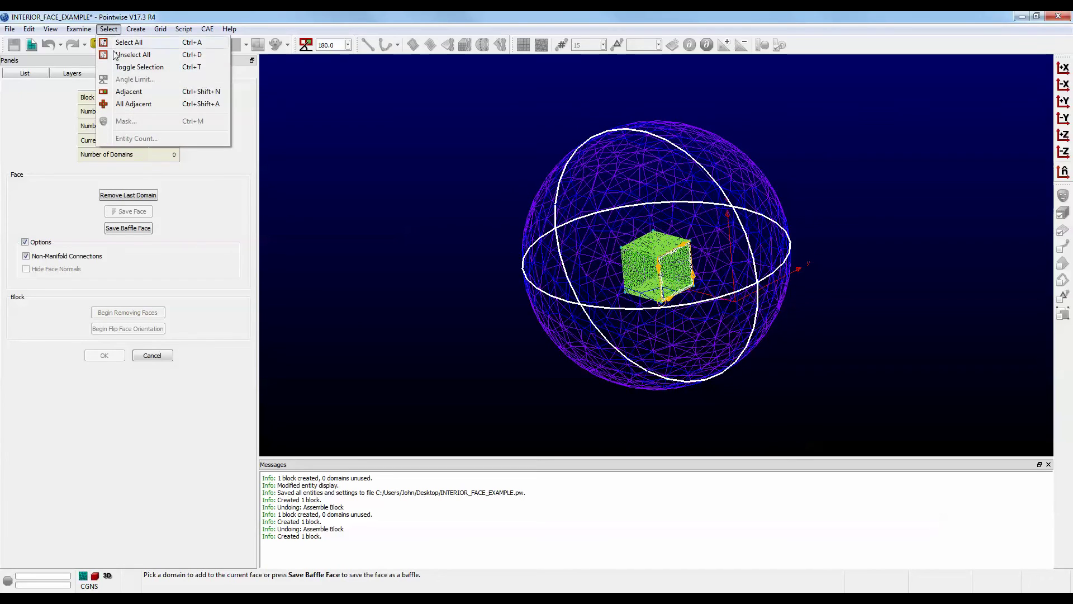
left_click(132, 104)
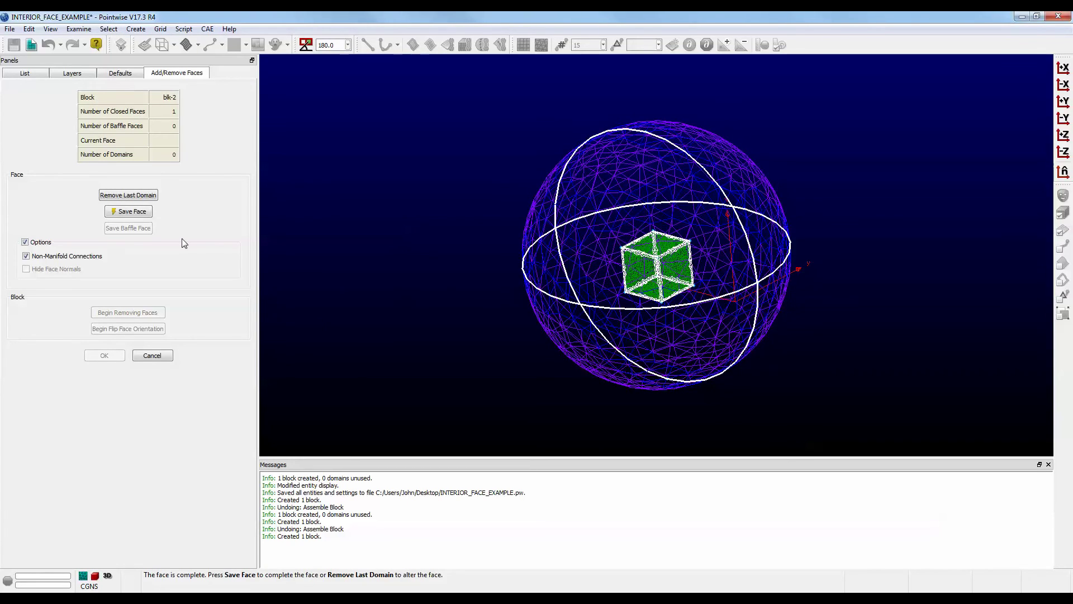
left_click(128, 212)
left_click(109, 359)
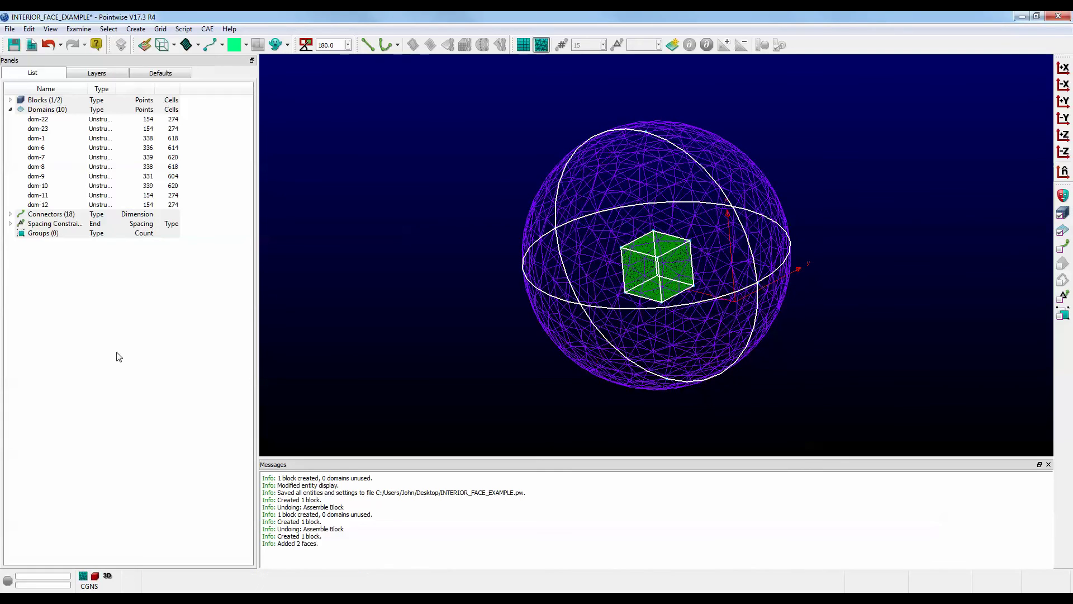
left_click(380, 302)
left_click(573, 294)
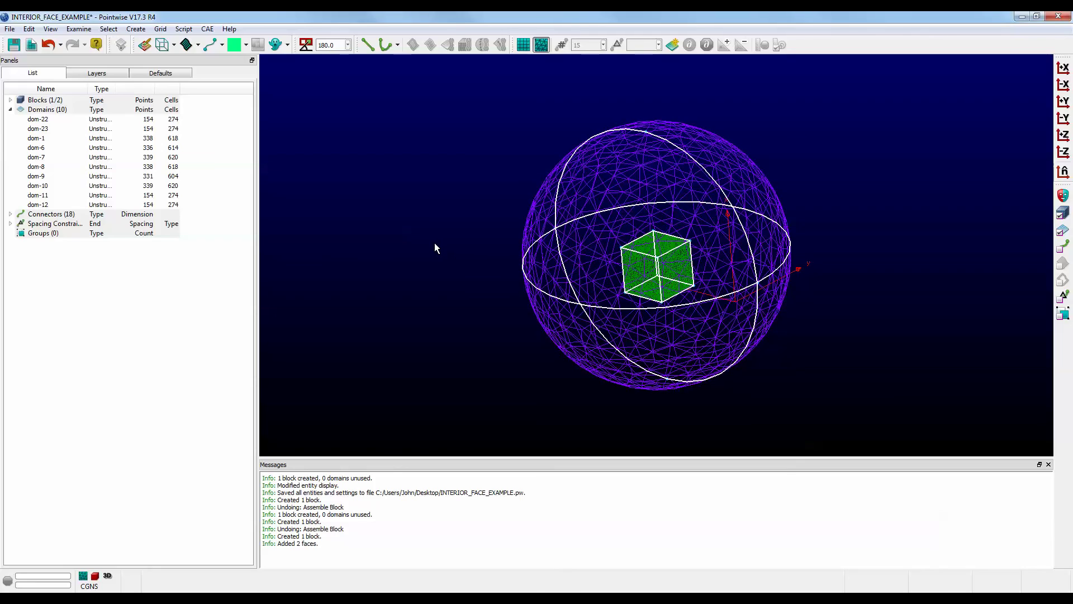